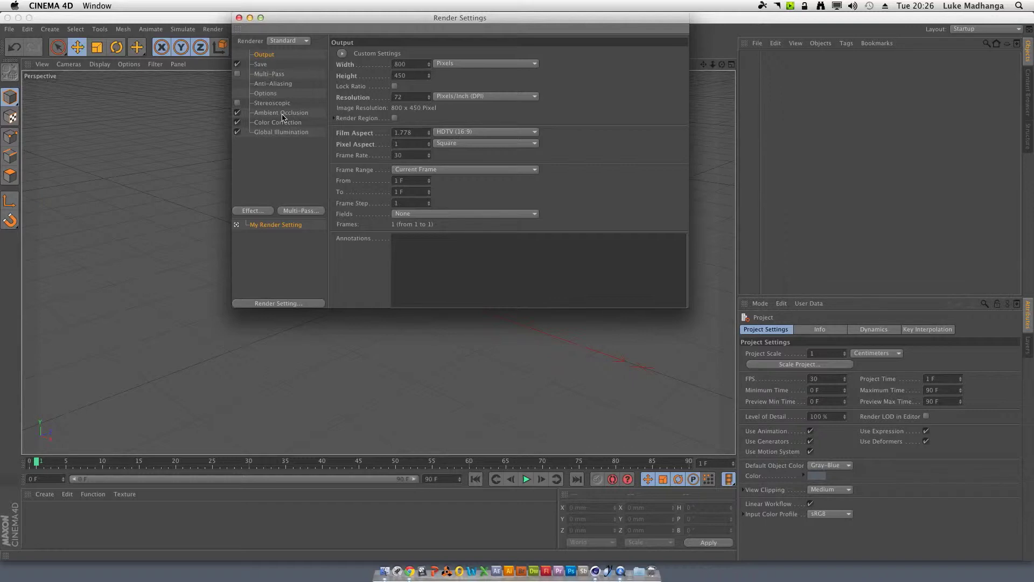
Examine the available render effects and the Output, Save and Multi-Pass settings in Render Settings.
click(259, 211)
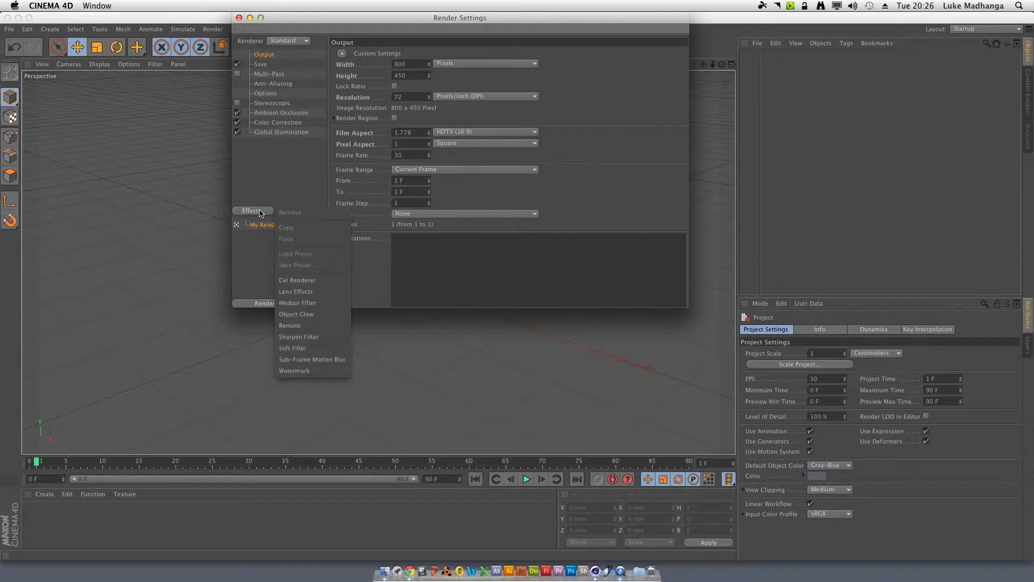
click(265, 149)
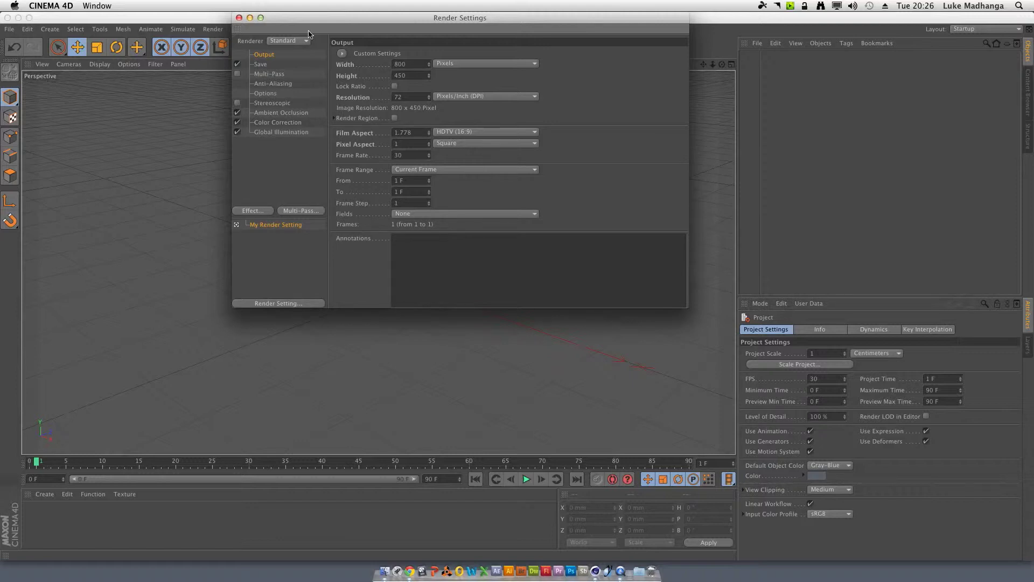
drag(309, 22, 332, 22)
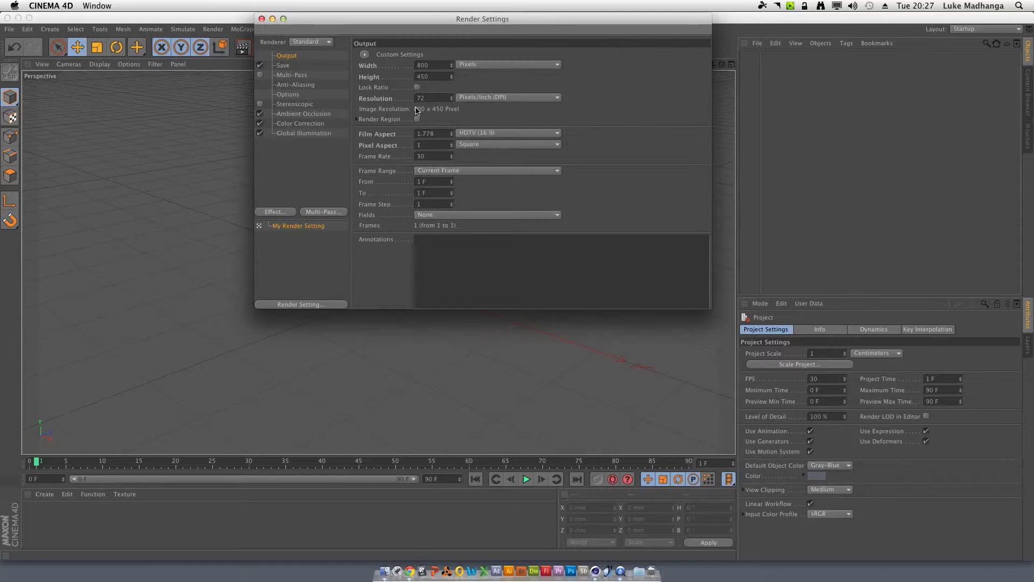
click(423, 65)
click(289, 67)
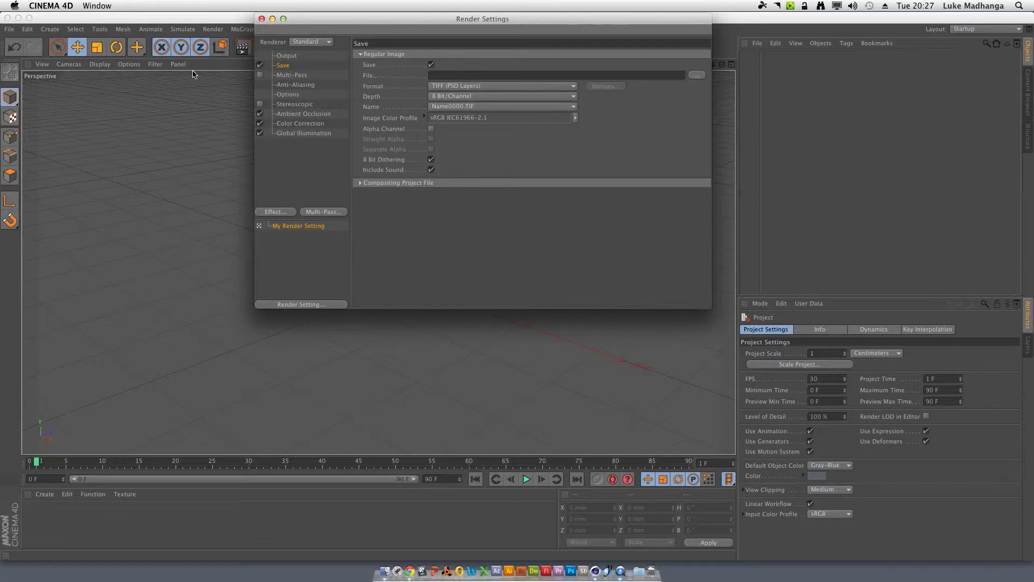
click(291, 76)
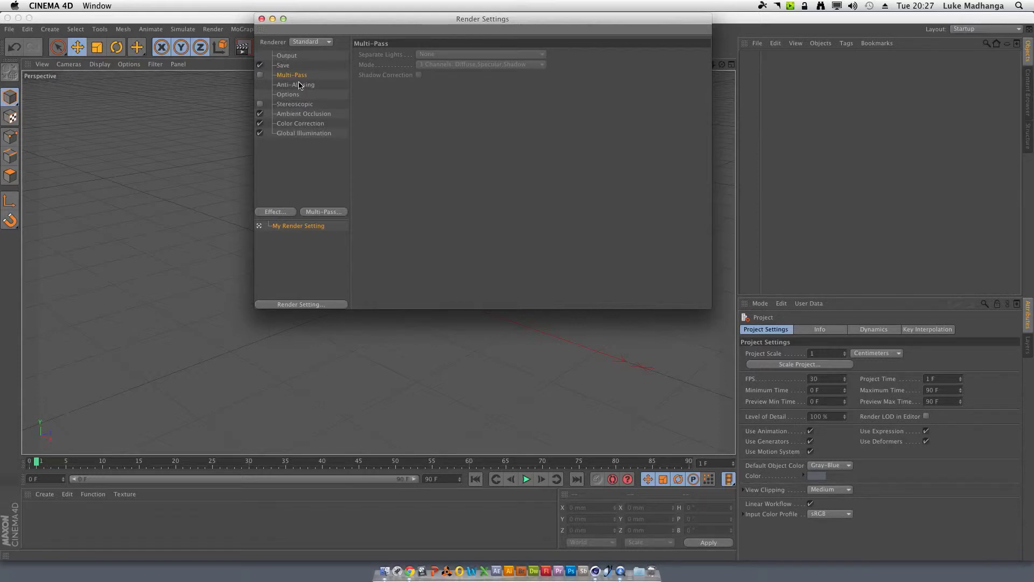
Choose Best anti-aliasing for the render and set its minimum level to 16x16.
click(301, 86)
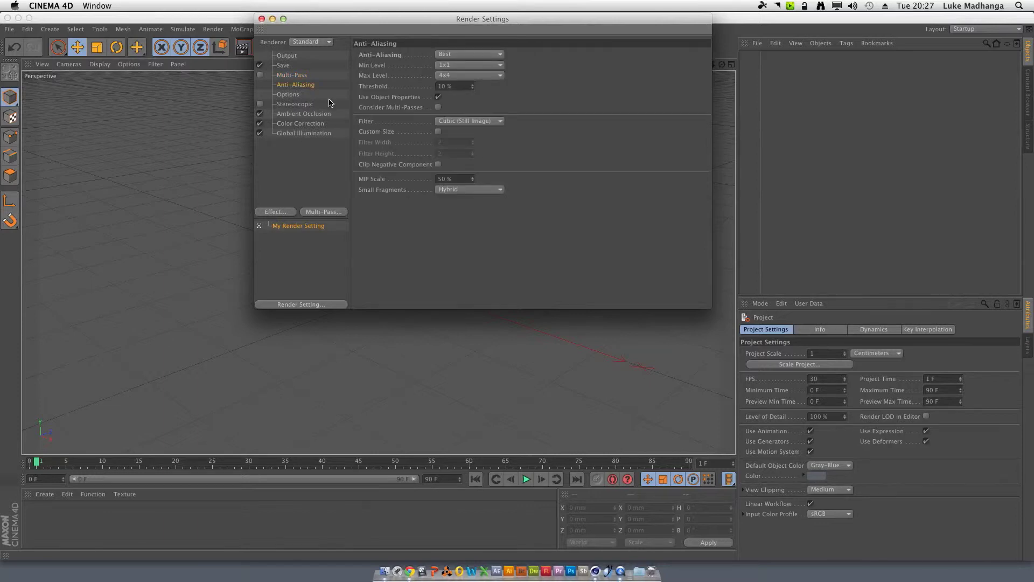
click(446, 56)
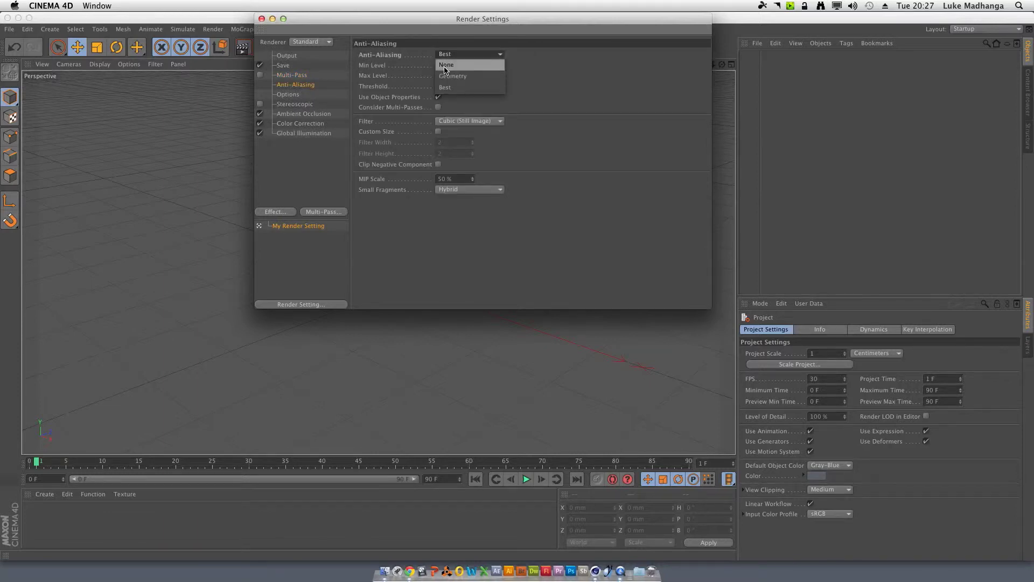
click(452, 87)
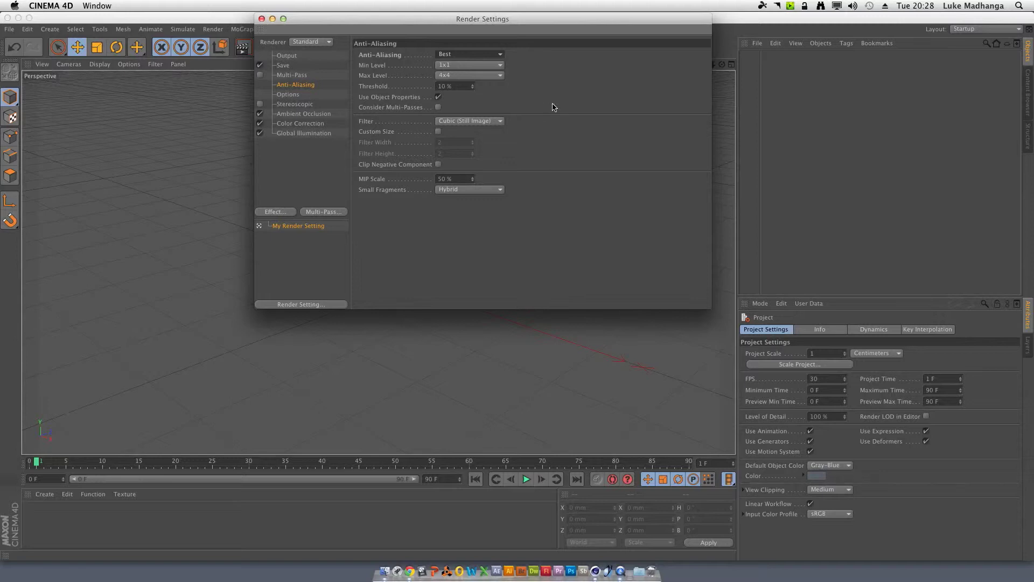
click(491, 65)
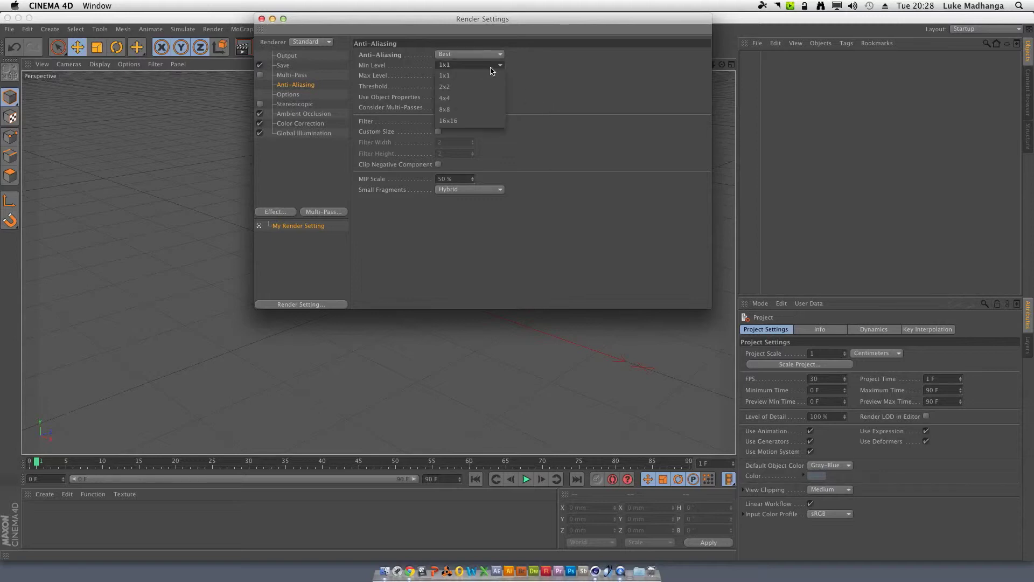
click(485, 121)
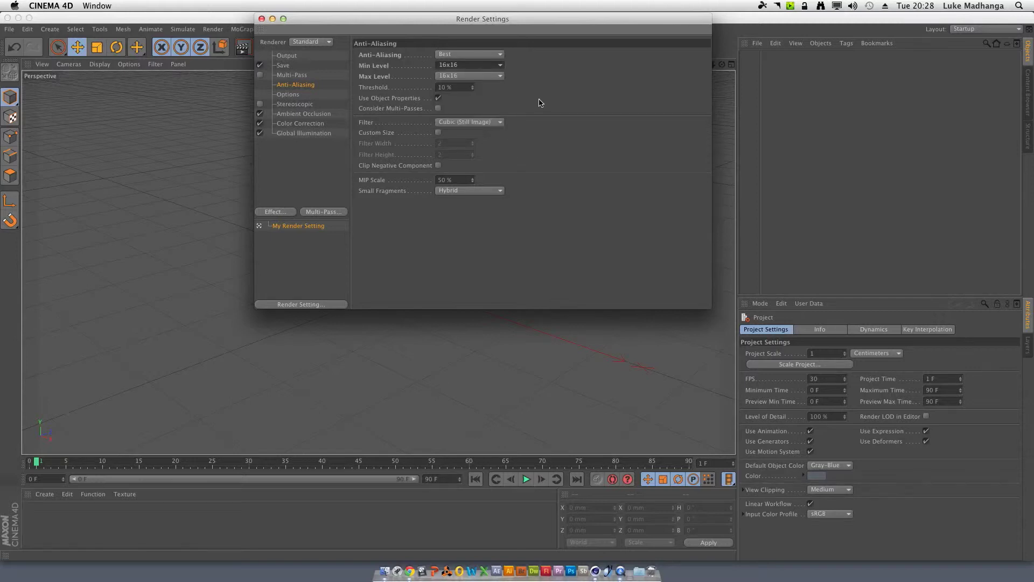
Set both the minimum and maximum anti-aliasing levels of the render to 2x2.
click(294, 57)
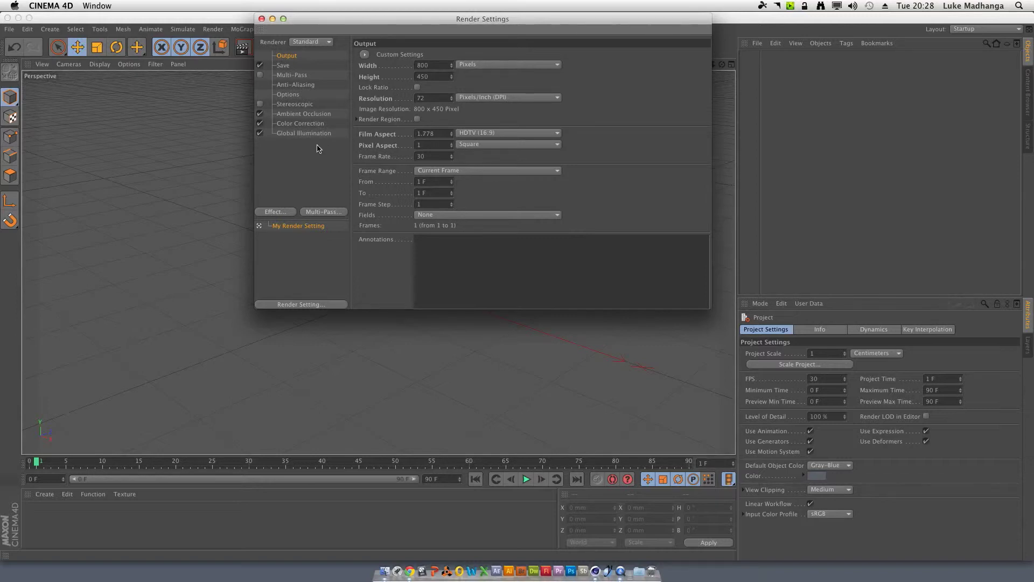
click(291, 65)
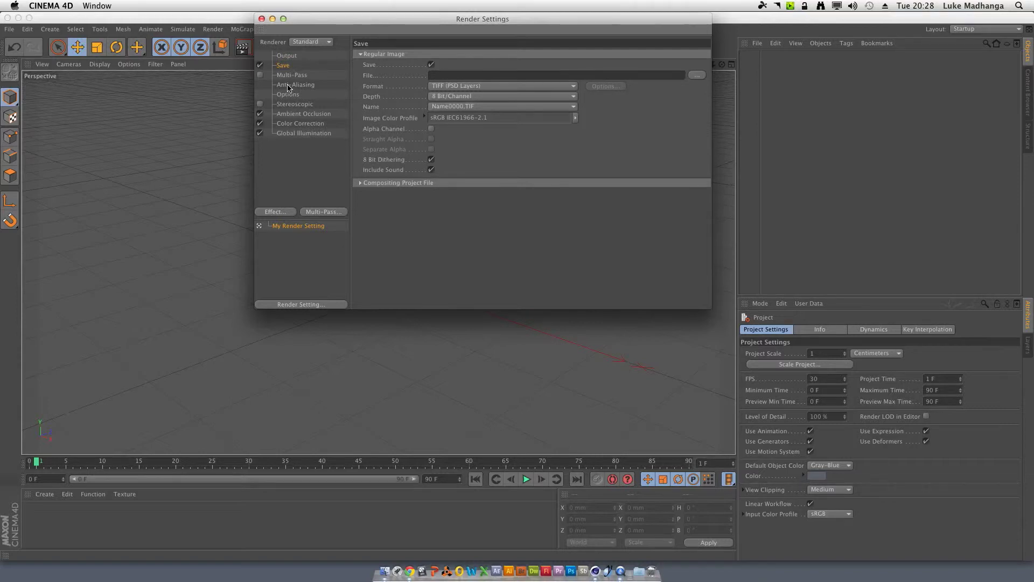
click(287, 88)
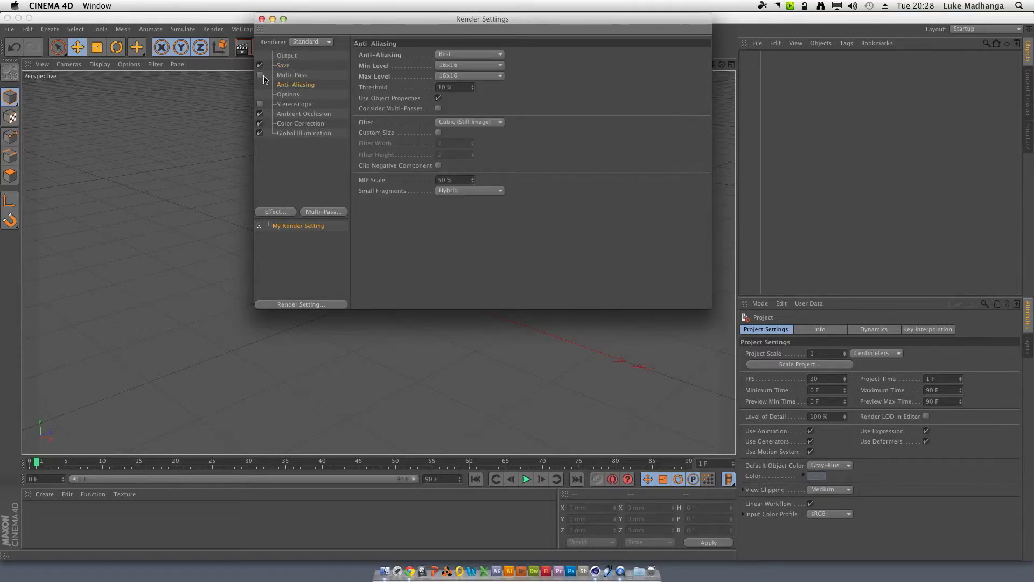
click(459, 75)
click(455, 99)
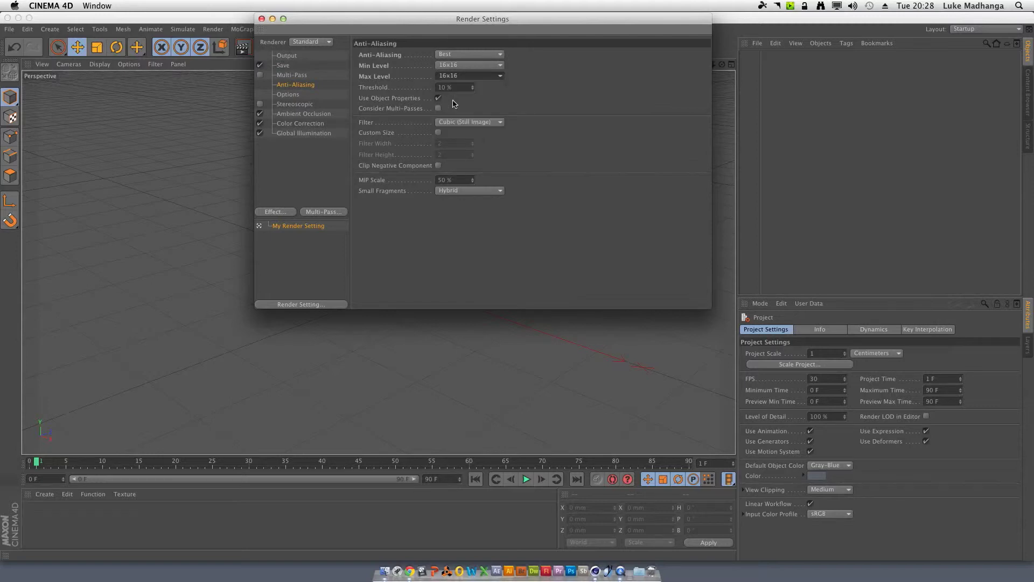
click(461, 65)
click(452, 85)
click(452, 81)
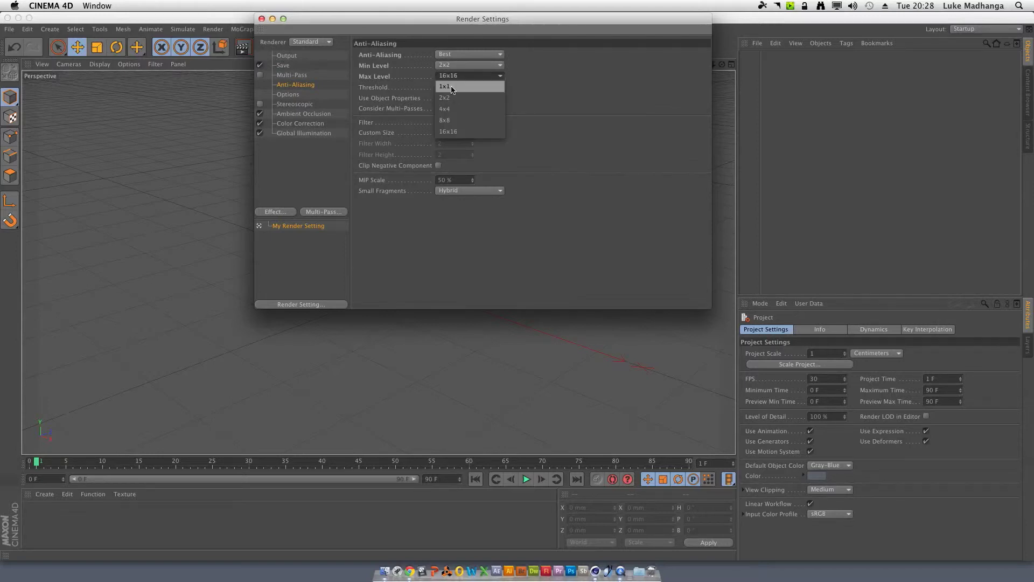
click(448, 100)
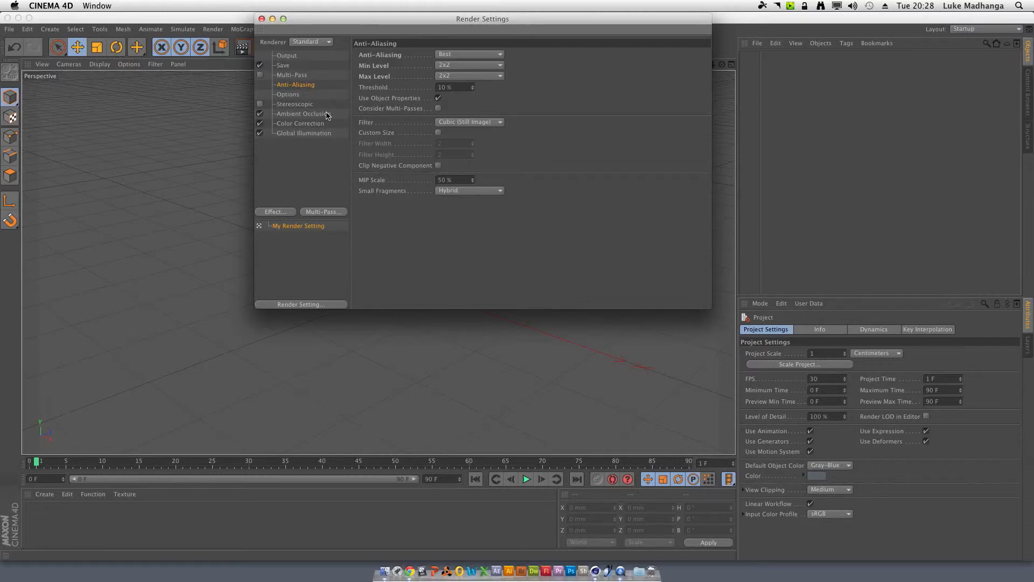
Examine the render's Options, Ambient Occlusion, Color Correction and Global Illumination settings, including the general and irradiance cache parameters.
click(290, 97)
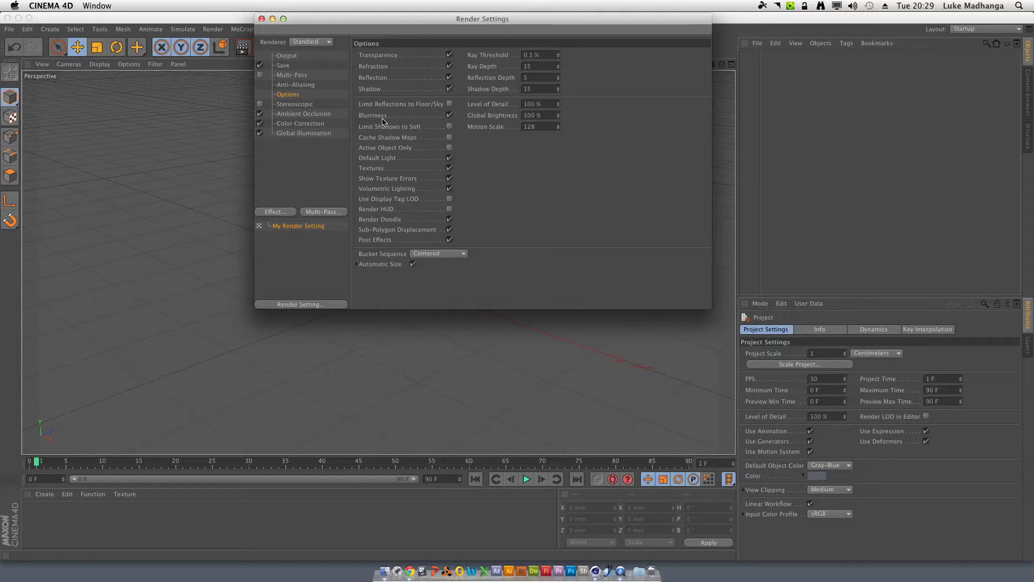
click(300, 115)
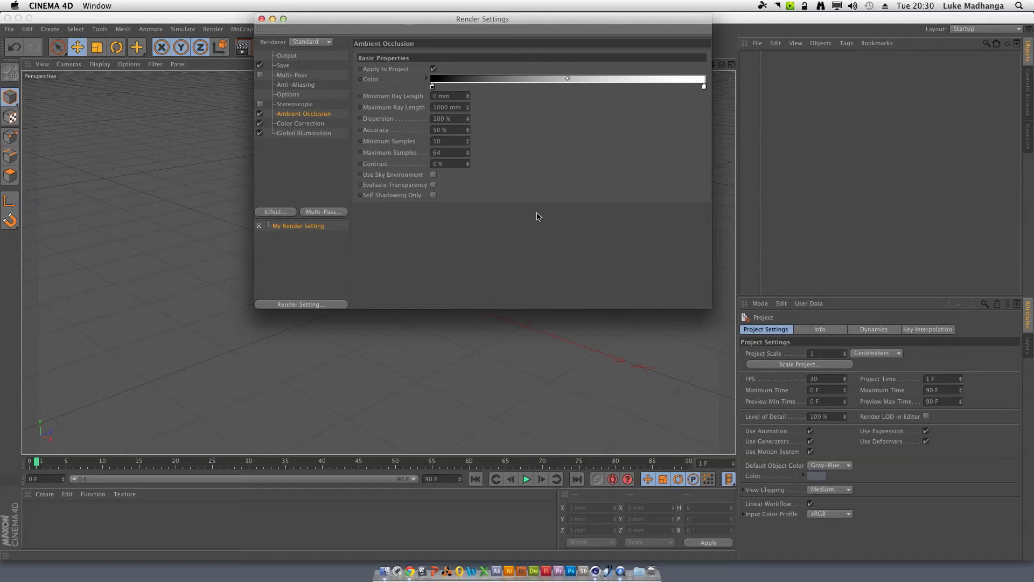
click(322, 124)
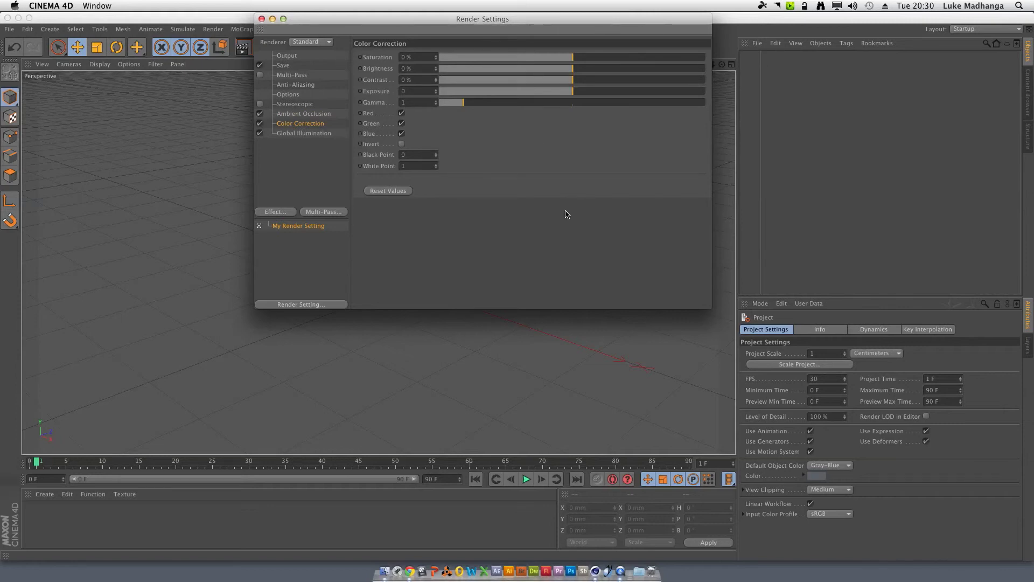
click(289, 135)
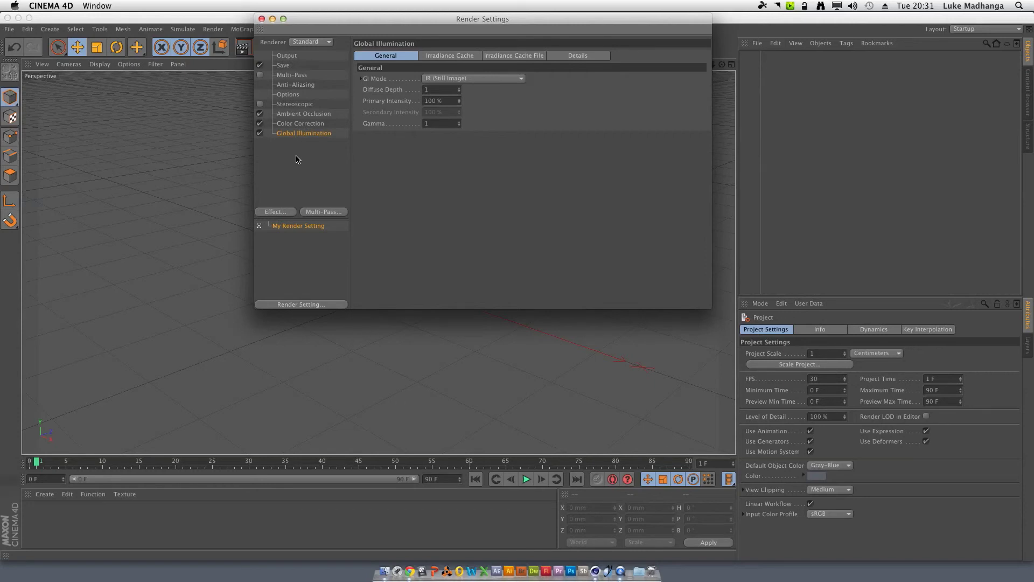
click(306, 115)
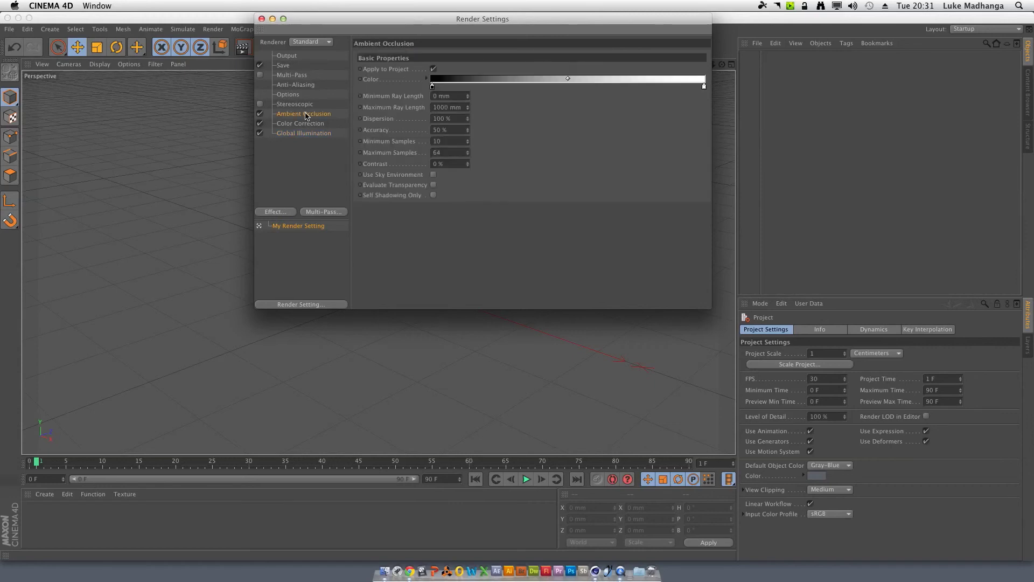
click(306, 123)
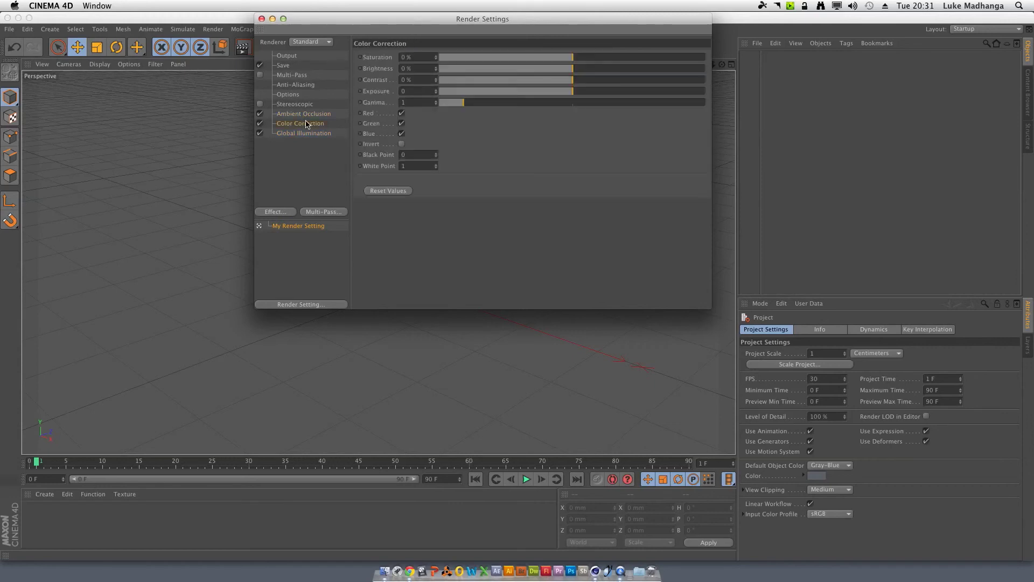
click(304, 133)
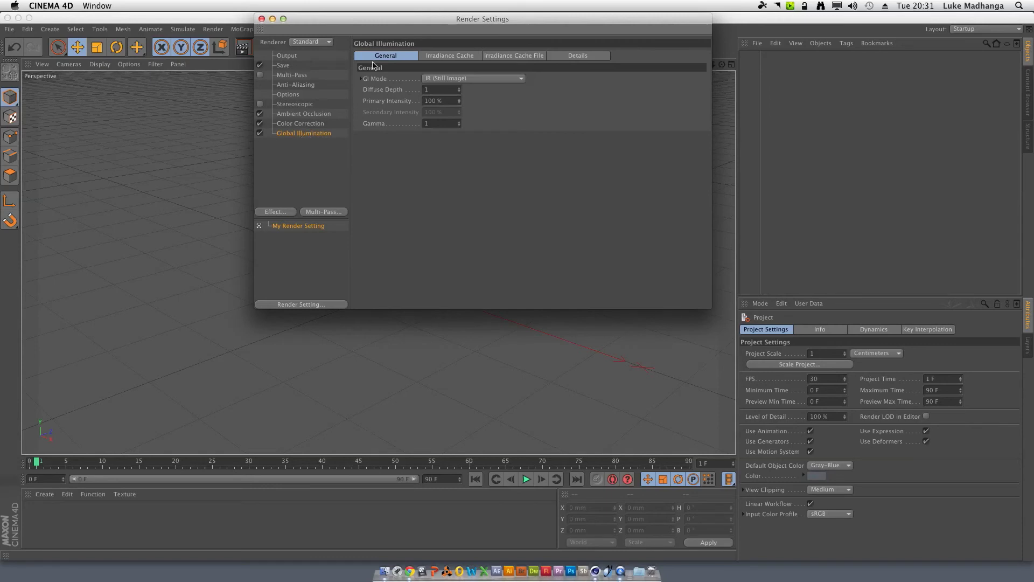
click(434, 57)
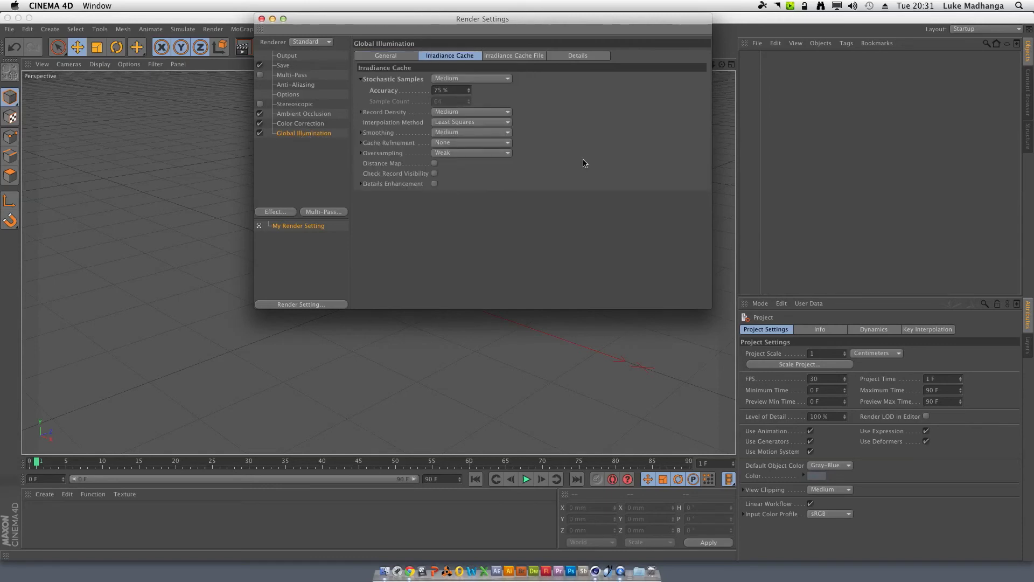
click(520, 56)
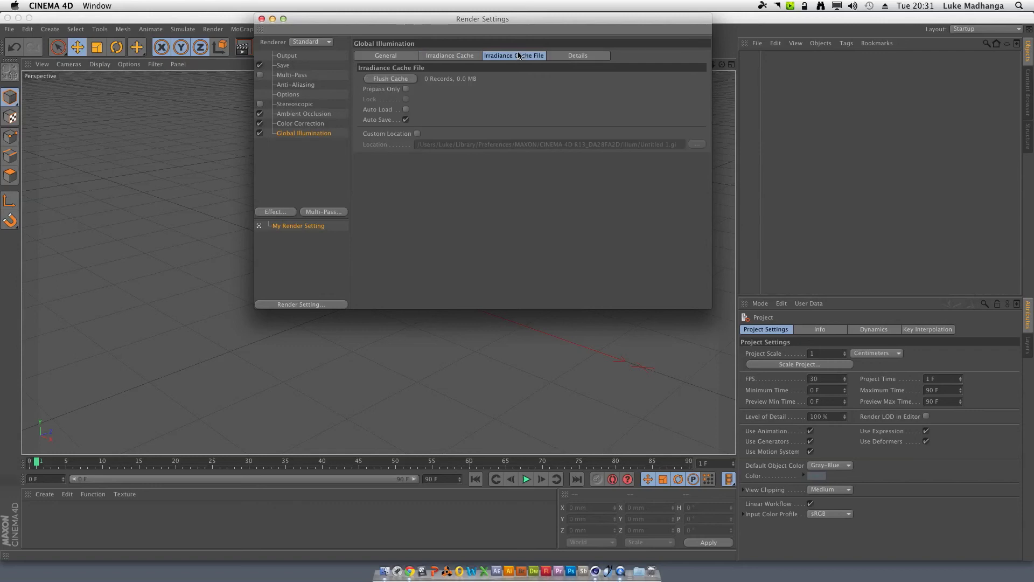
click(396, 55)
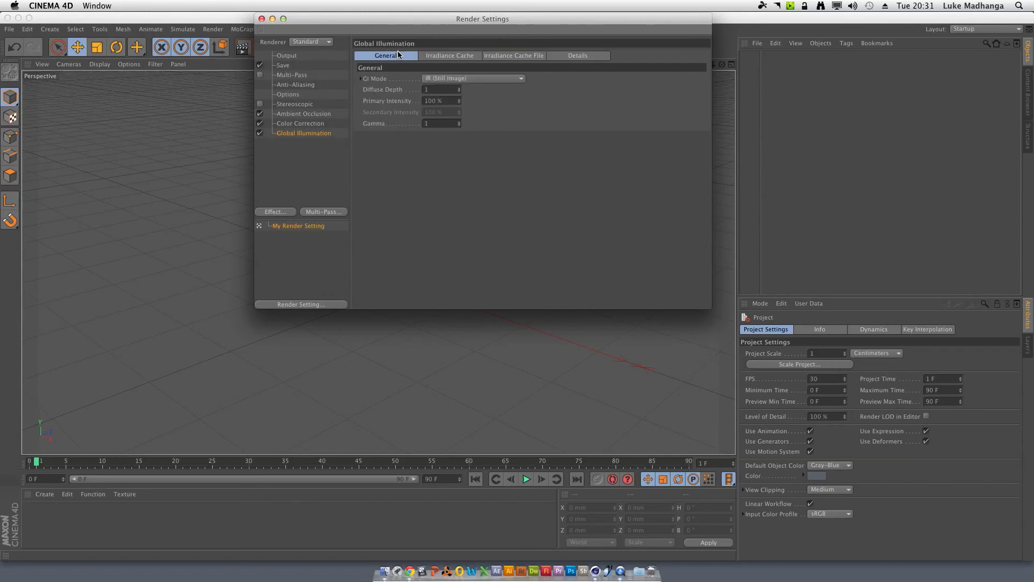